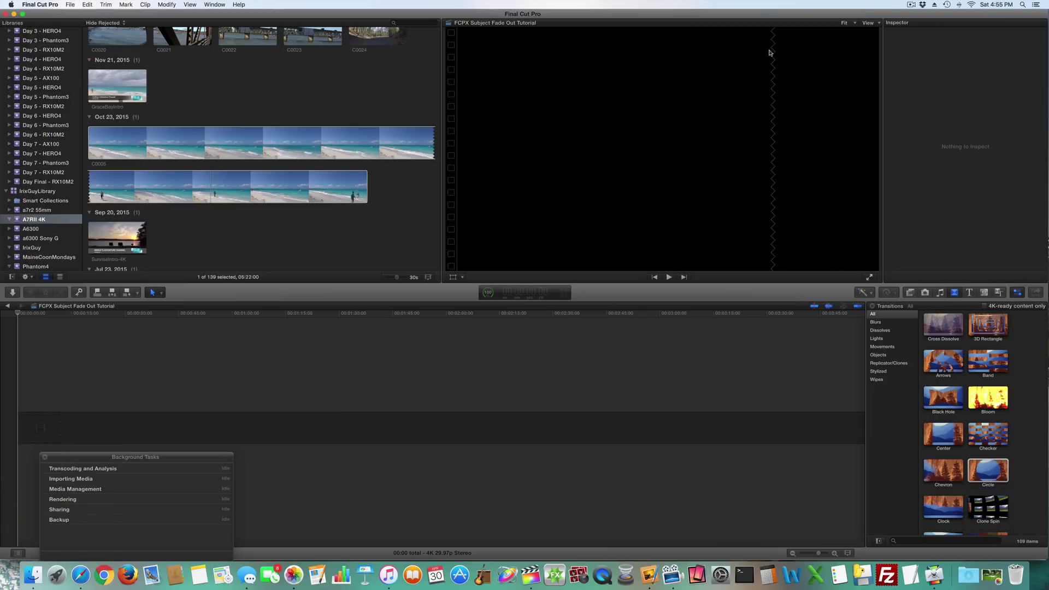
Preview beach clip C0005 in the viewer and mute the system sound
{"action": "left_click", "coordinate": [264, 181]}
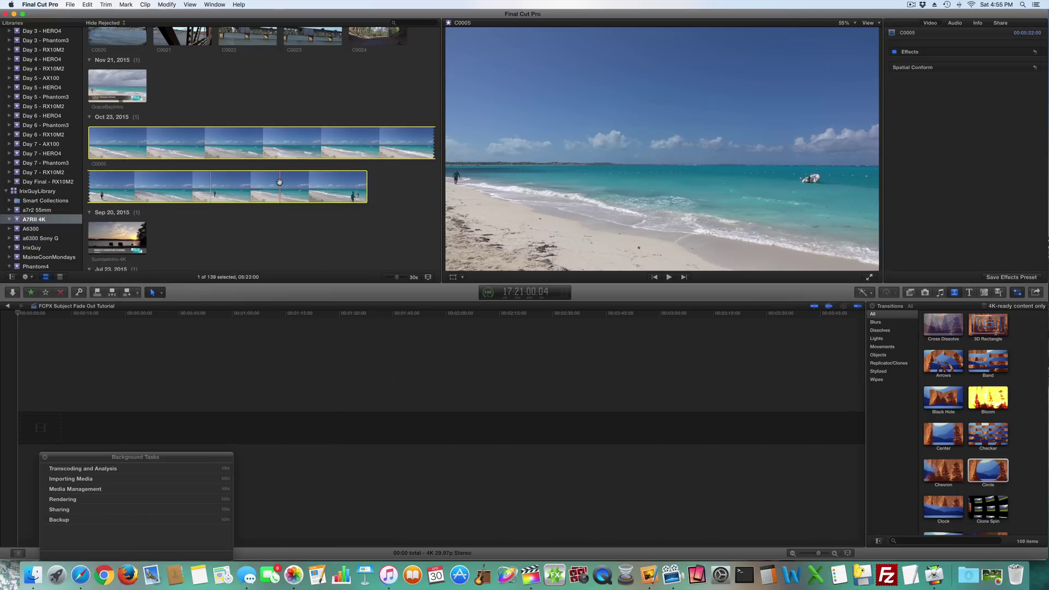
{"action": "key", "text": "XF86AudioMute"}
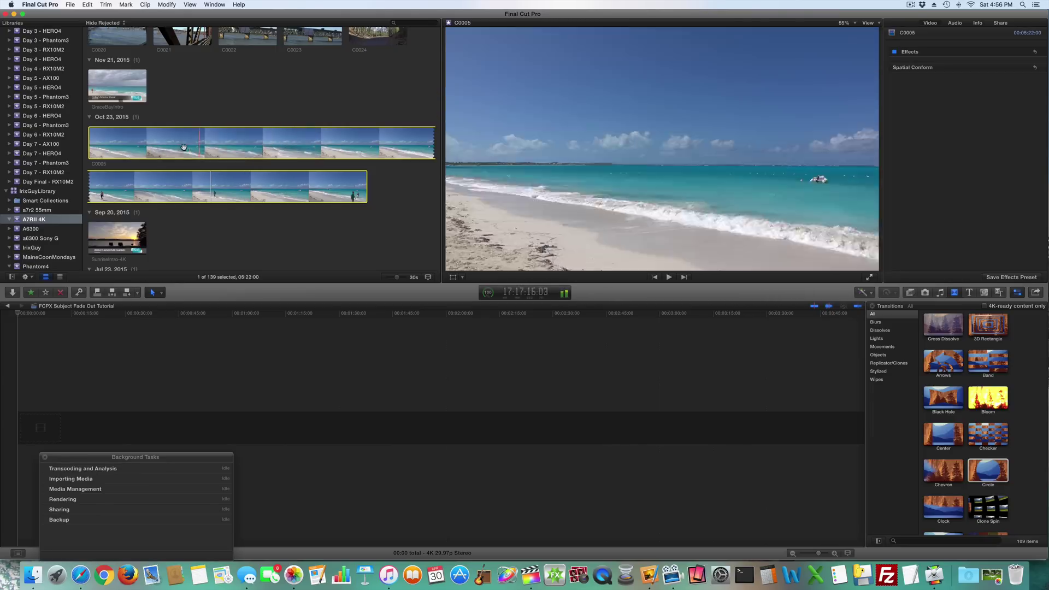
Drag clip C0005 into the empty timeline and scroll through its full 05:22:00 length
{"action": "left_click_drag", "start_coordinate": [190, 143], "coordinate": [168, 421]}
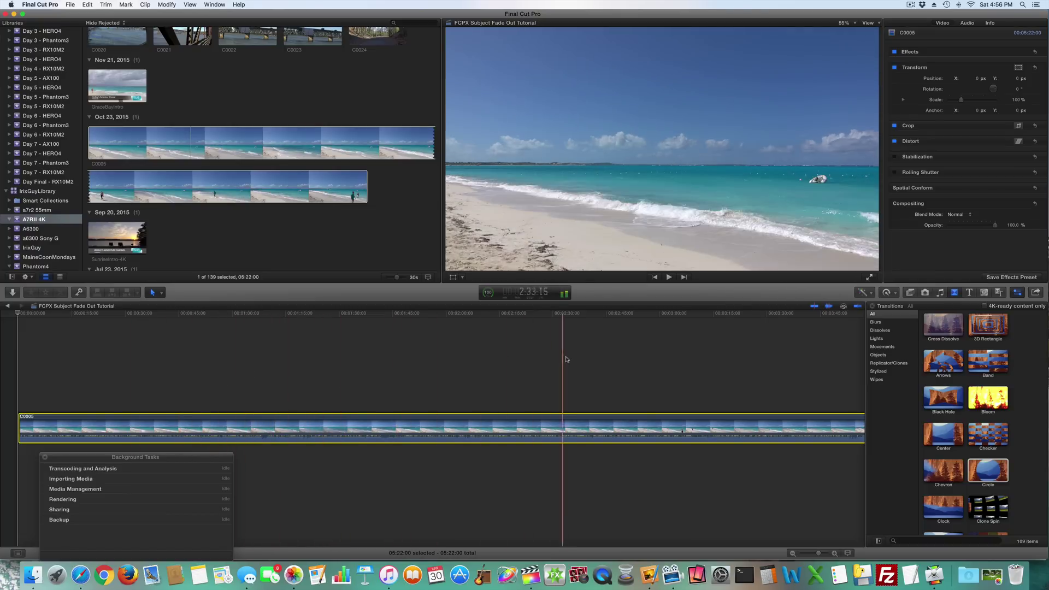
{"action": "scroll", "coordinate": [562, 358], "scroll_direction": "right", "scroll_amount": 3}
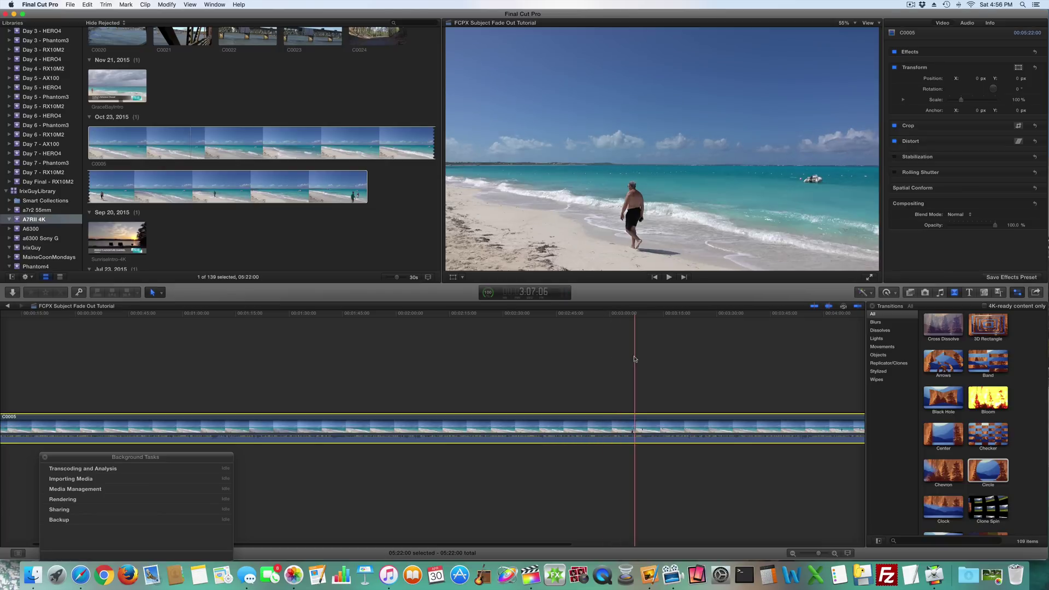
{"action": "scroll", "coordinate": [634, 358], "scroll_direction": "right", "scroll_amount": 8}
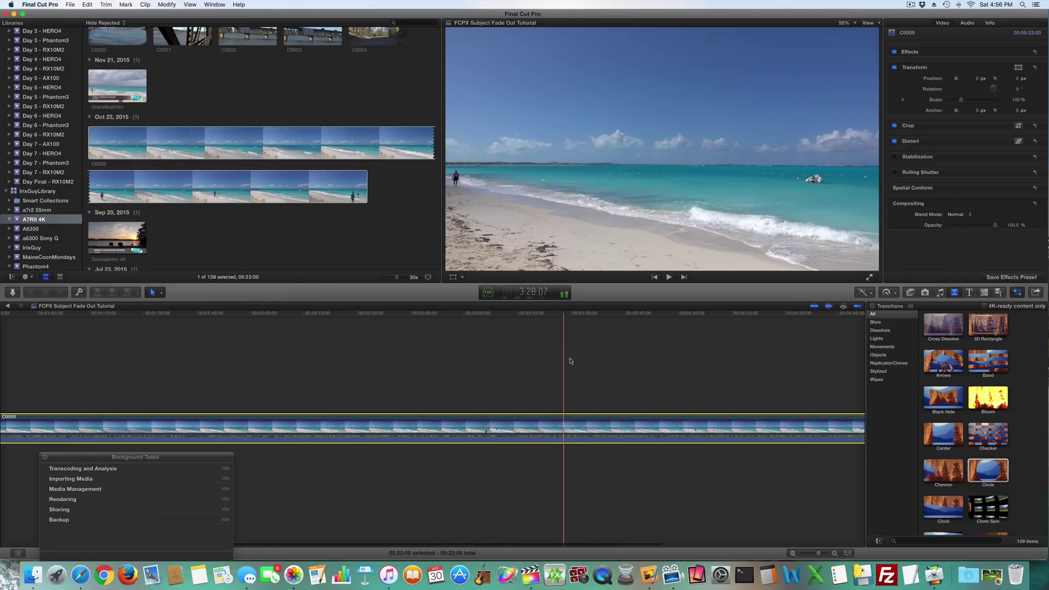
{"action": "scroll", "coordinate": [683, 371], "scroll_direction": "right", "scroll_amount": 1}
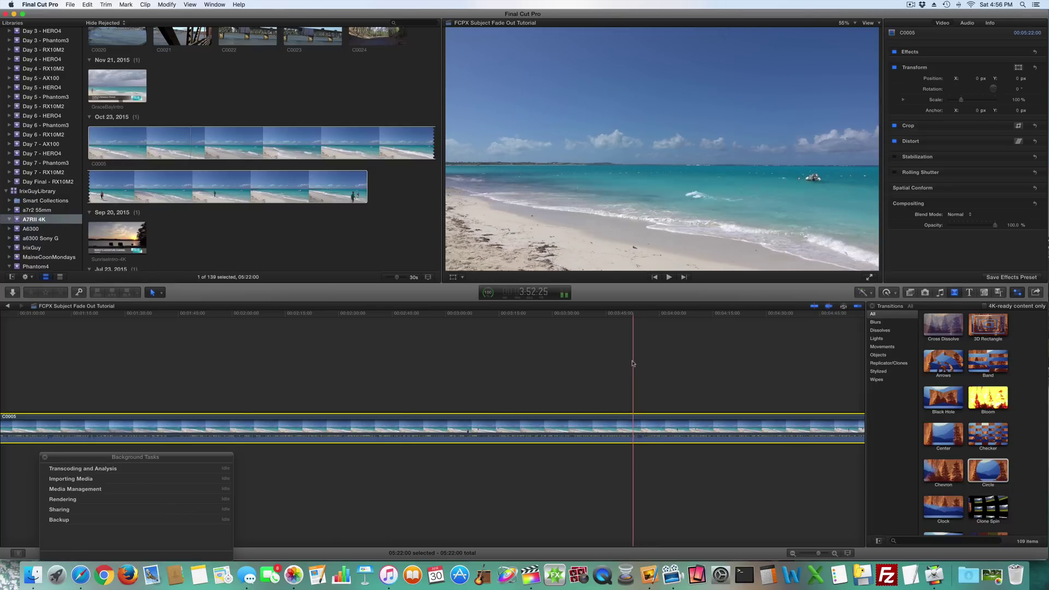
Blade clip C0005 at the playhead, delete the leading part, and play the remainder
{"action": "left_click", "coordinate": [609, 364]}
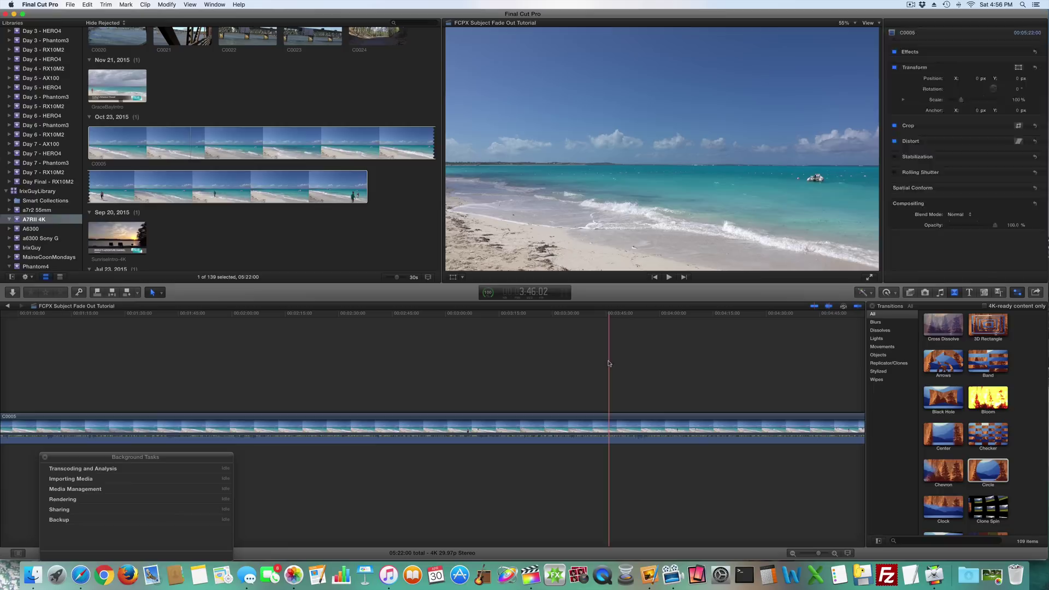
{"action": "left_click", "coordinate": [612, 425]}
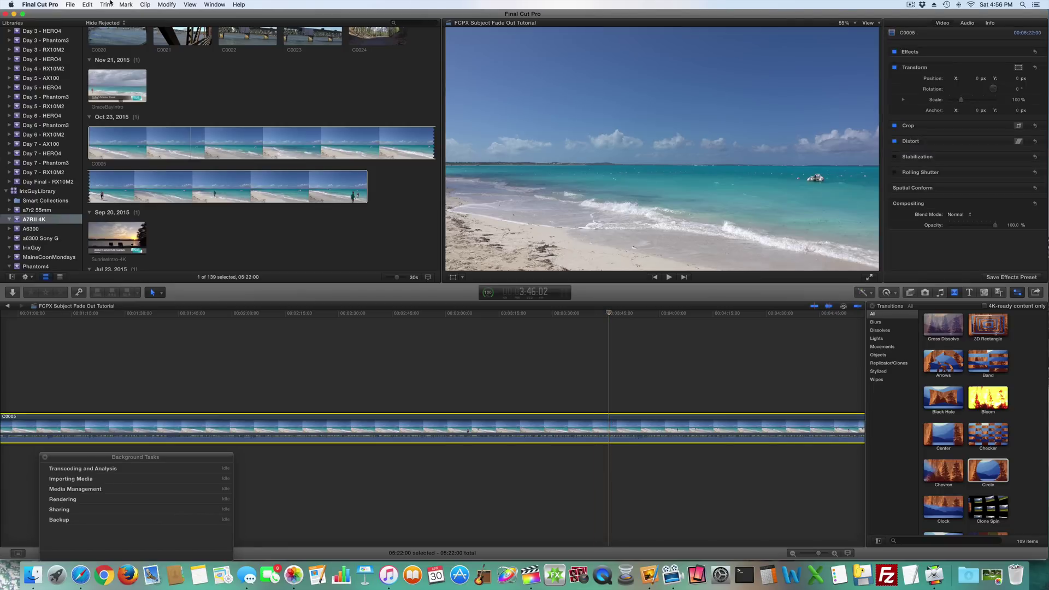
{"action": "left_click", "coordinate": [128, 5]}
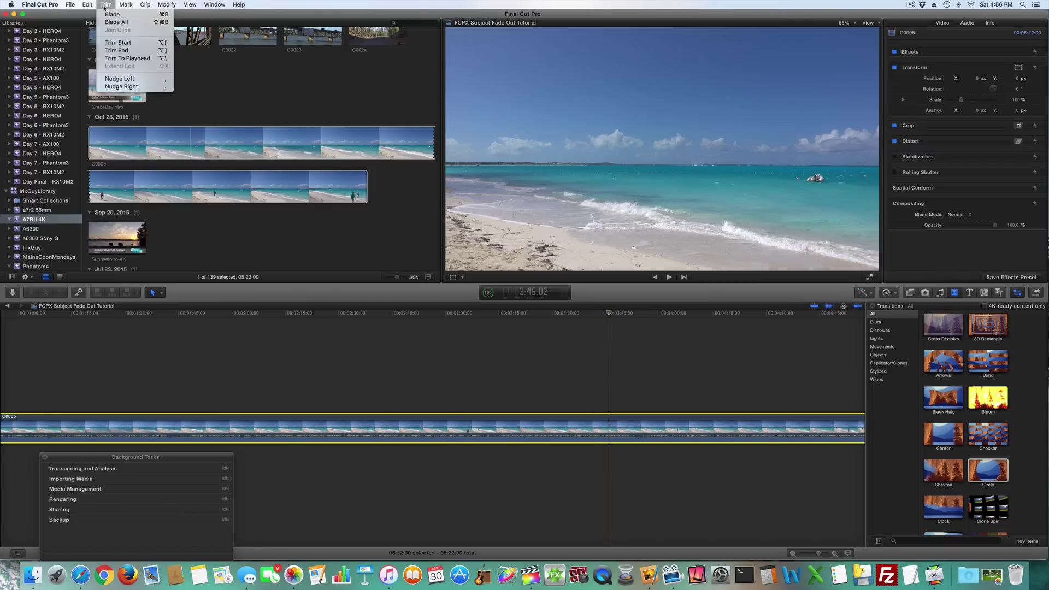
{"action": "left_click", "coordinate": [112, 14]}
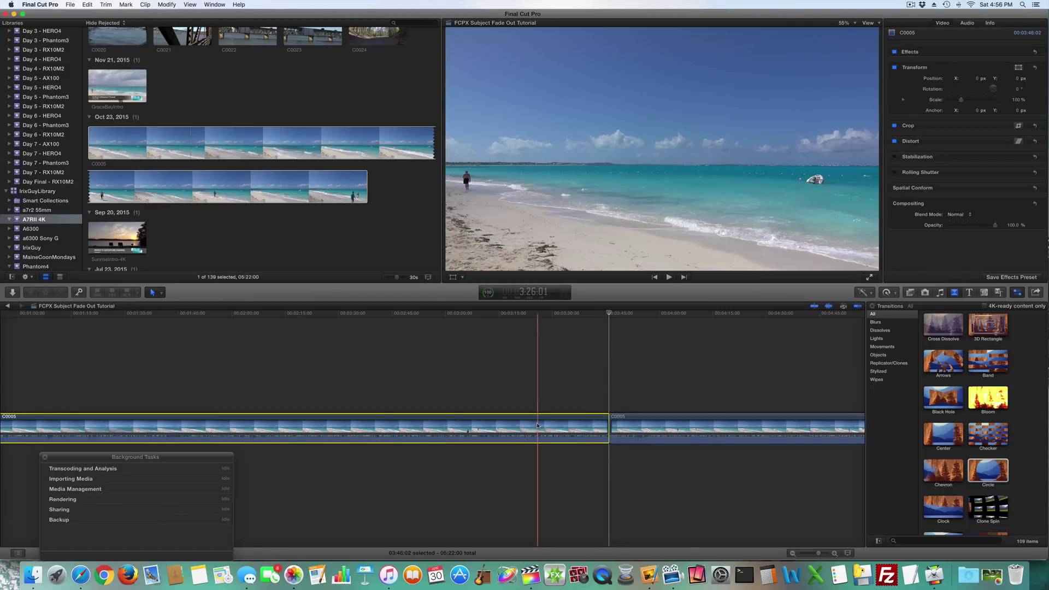
{"action": "key", "text": "Delete"}
{"action": "key", "text": "space"}
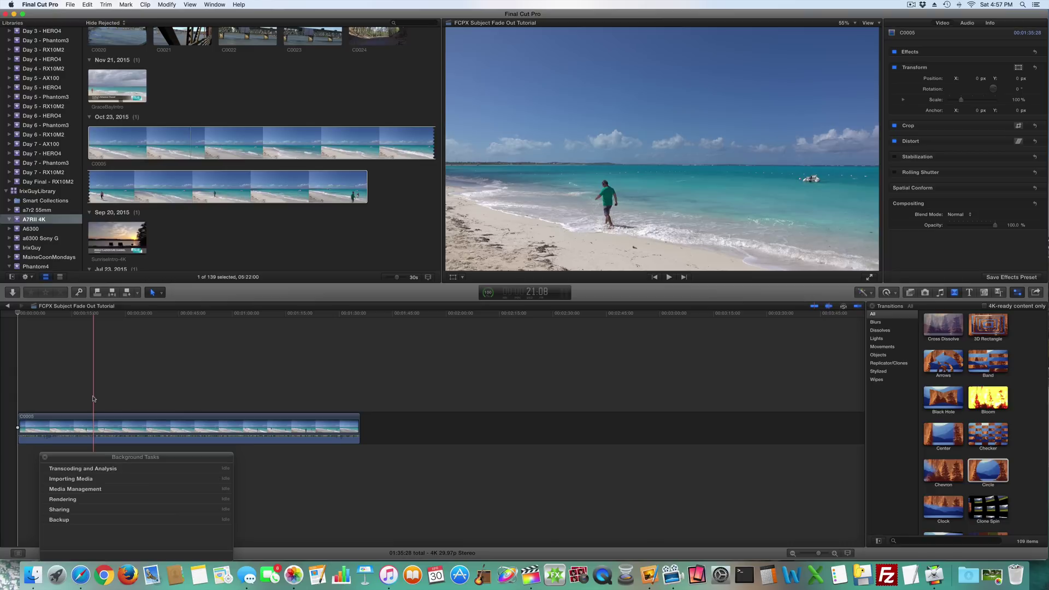
Blade the shortened clip at 21:01 and play it back to check the cut
{"action": "left_click", "coordinate": [94, 424]}
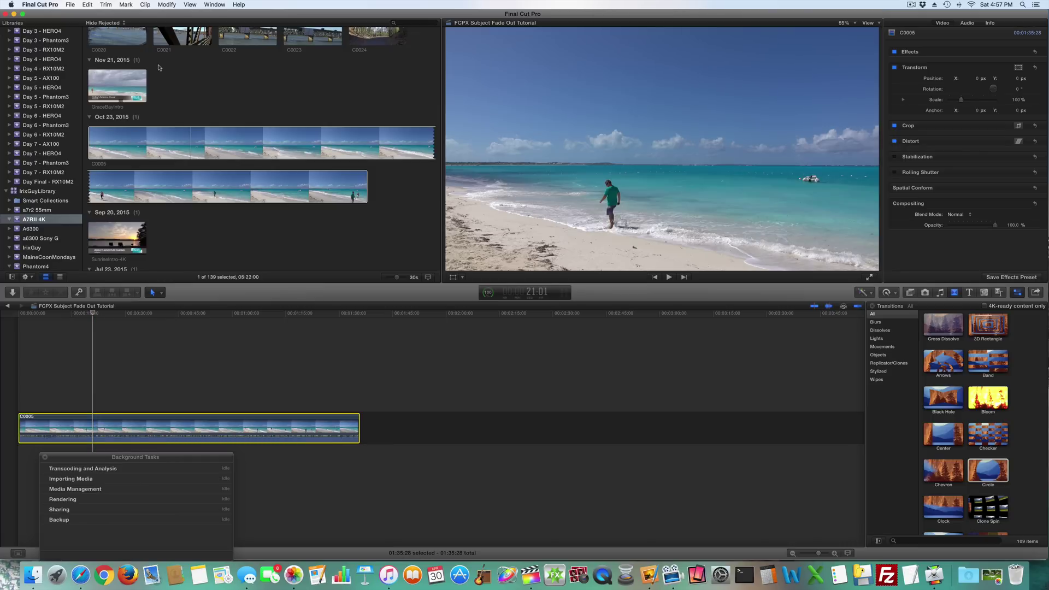
{"action": "left_click", "coordinate": [106, 4]}
{"action": "left_click", "coordinate": [105, 16]}
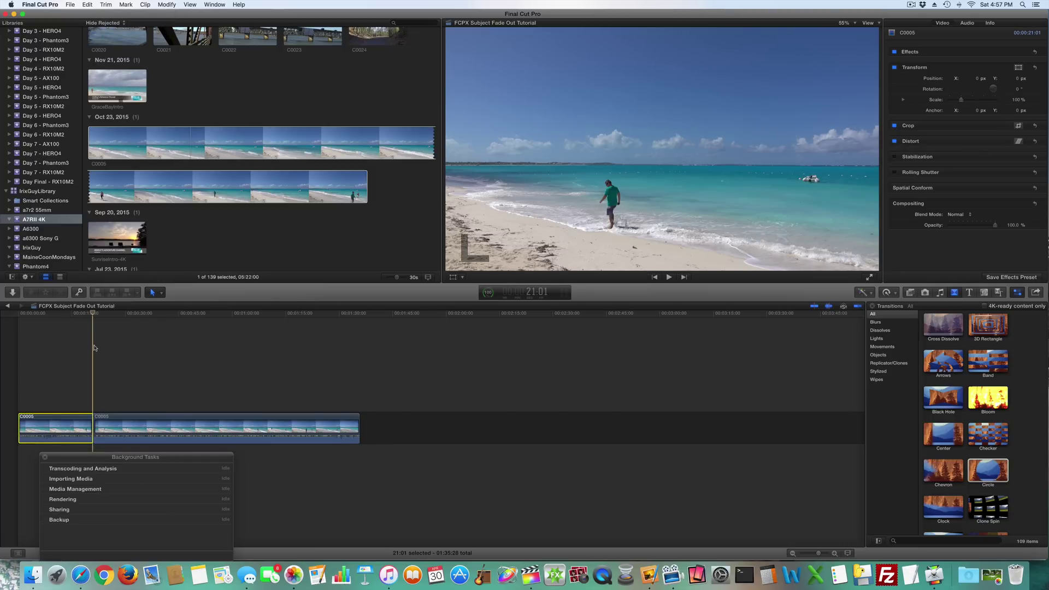
{"action": "key", "text": "space"}
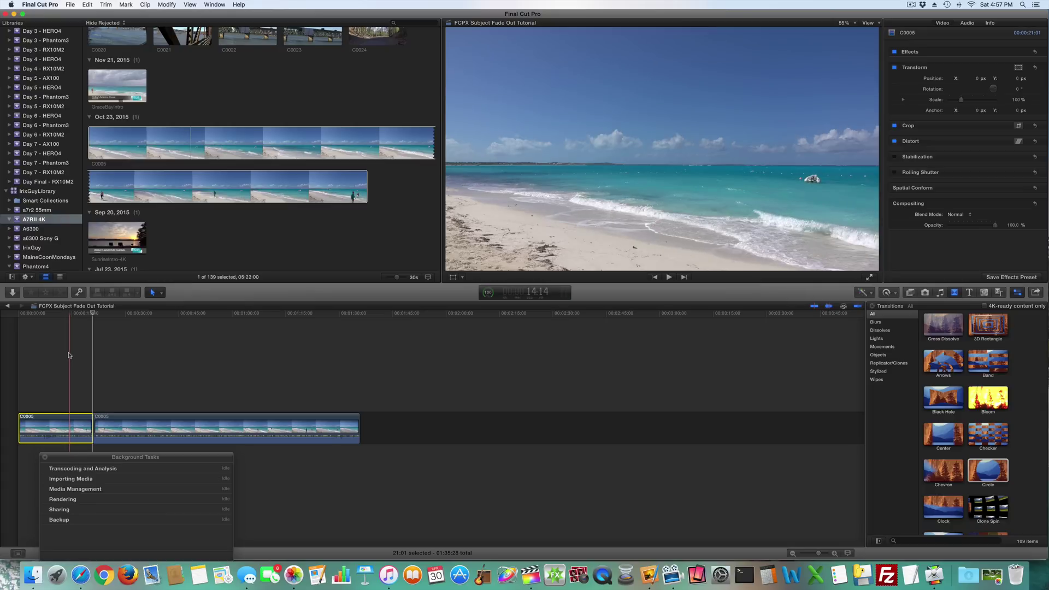
Split the first piece at 14:14, review it, and move the middle piece to the end
{"action": "left_click", "coordinate": [70, 422]}
{"action": "left_click", "coordinate": [92, 2]}
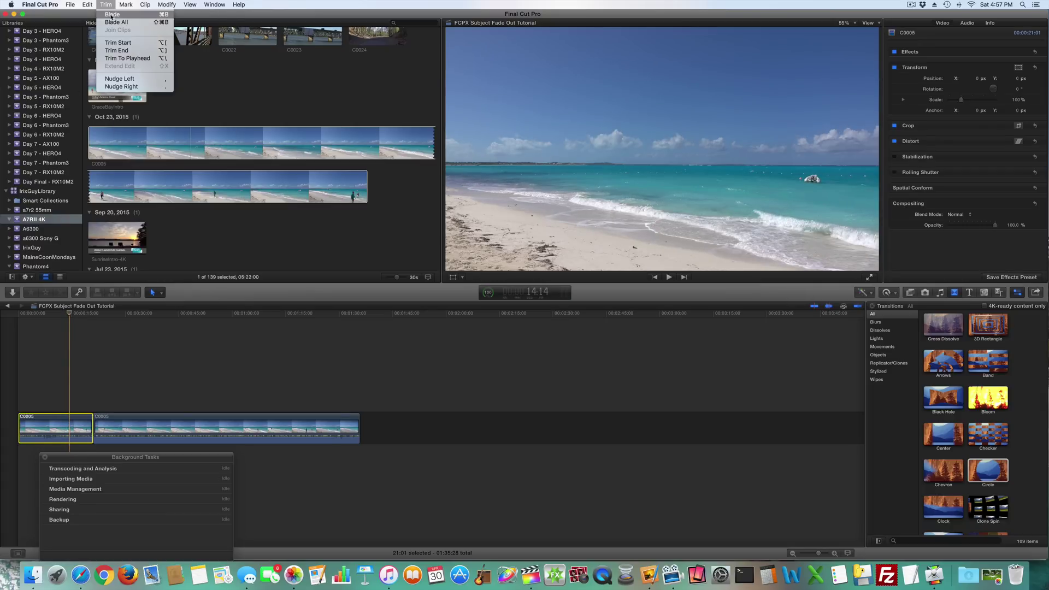
{"action": "key", "text": "Escape"}
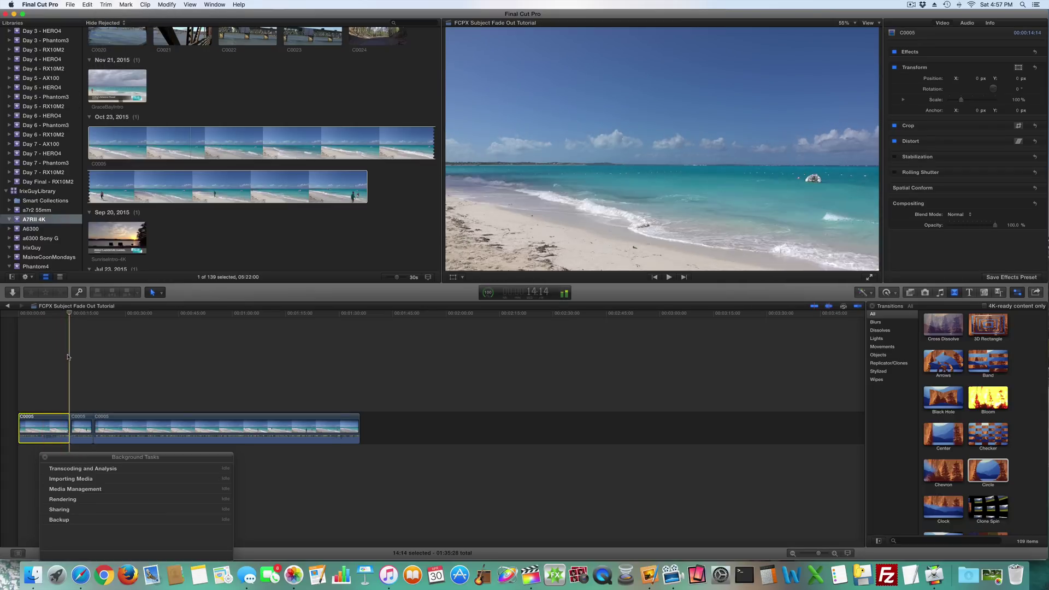
{"action": "key", "text": "l"}
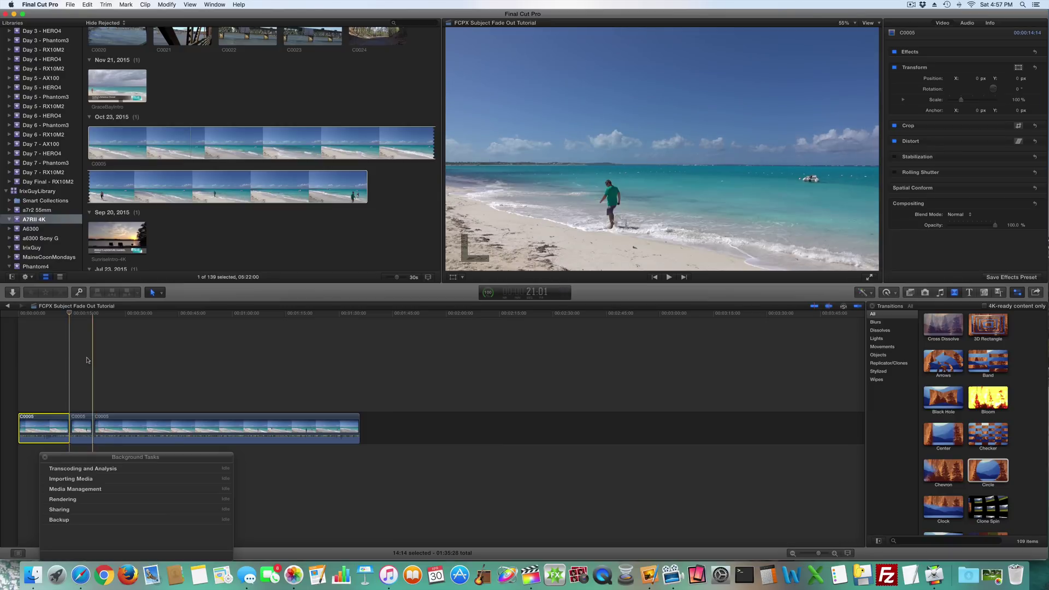
{"action": "key", "text": "l"}
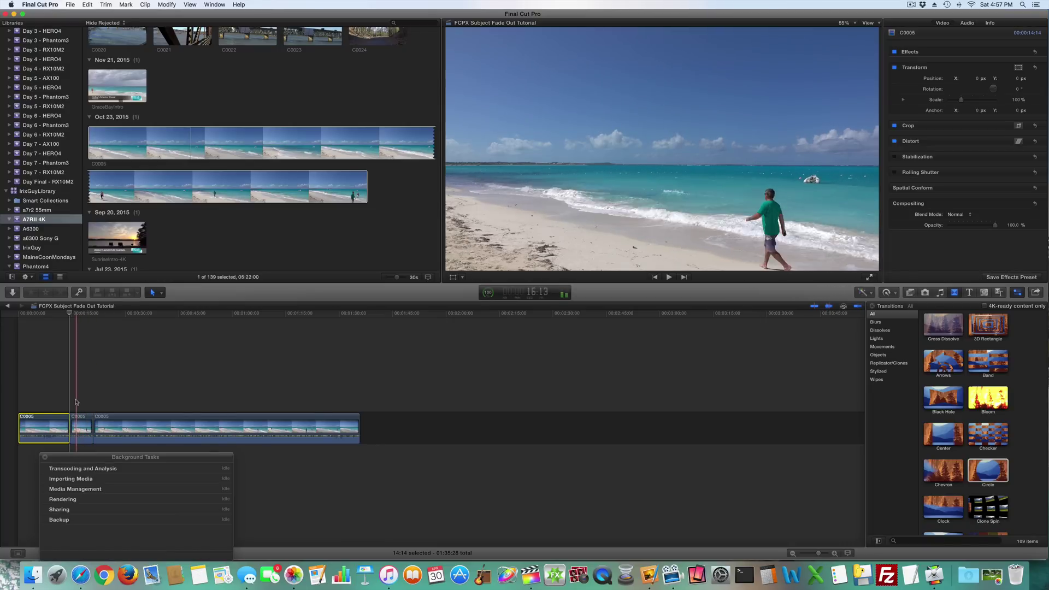
{"action": "key", "text": "l"}
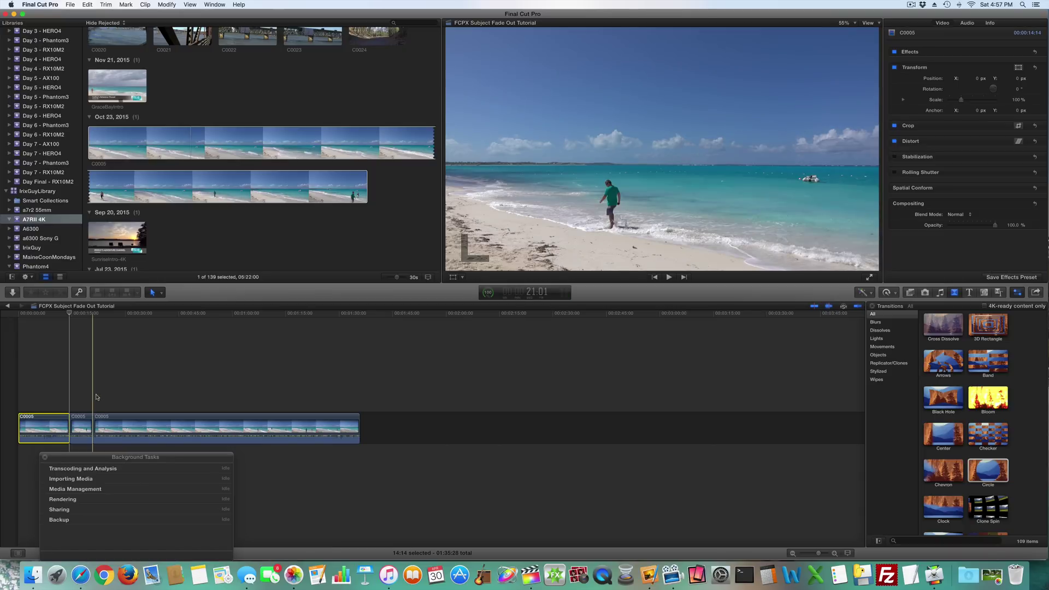
{"action": "left_click_drag", "start_coordinate": [81, 420], "coordinate": [381, 425]}
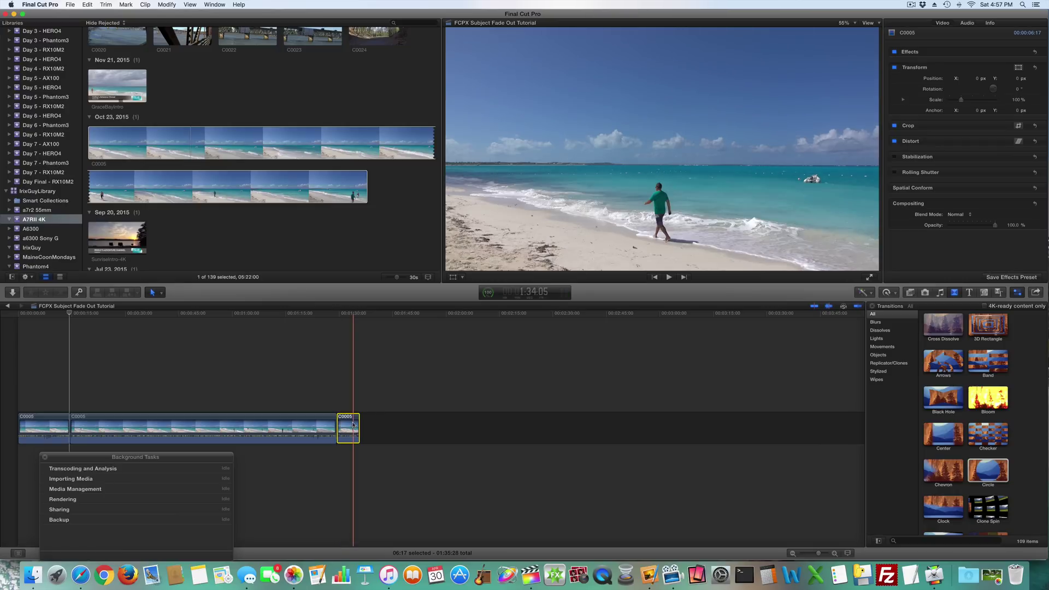
Review and delete the short end piece, then play the edit and jump back before the cut
{"action": "key", "text": "l"}
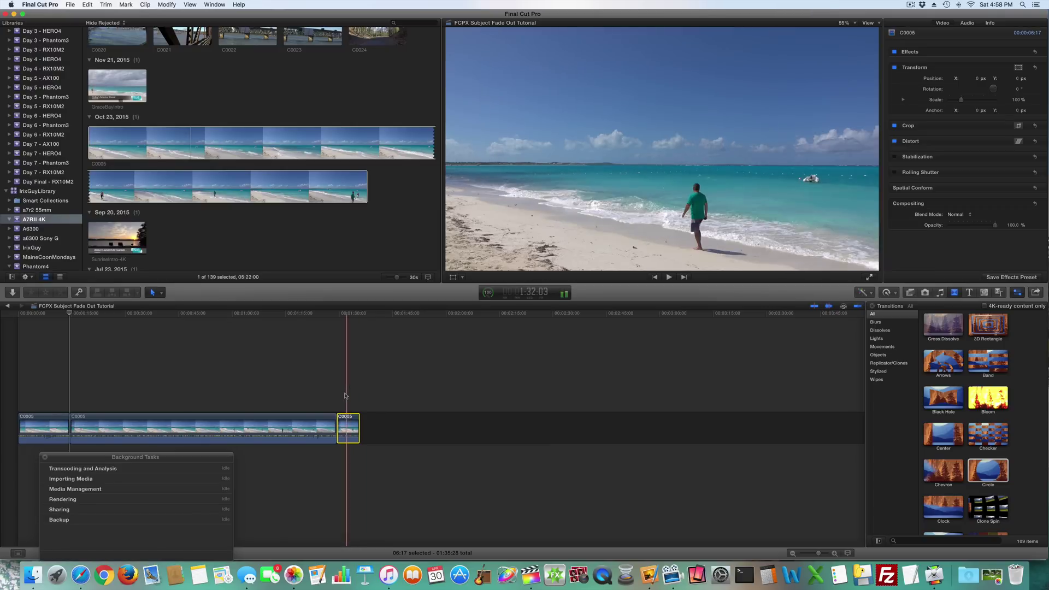
{"action": "key", "text": "l"}
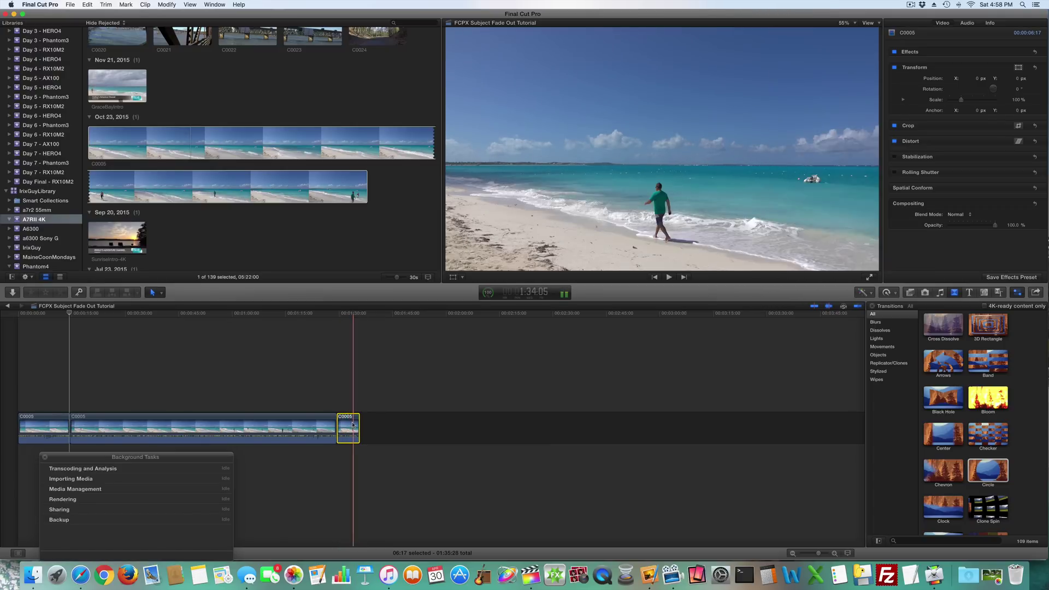
{"action": "key", "text": "Delete"}
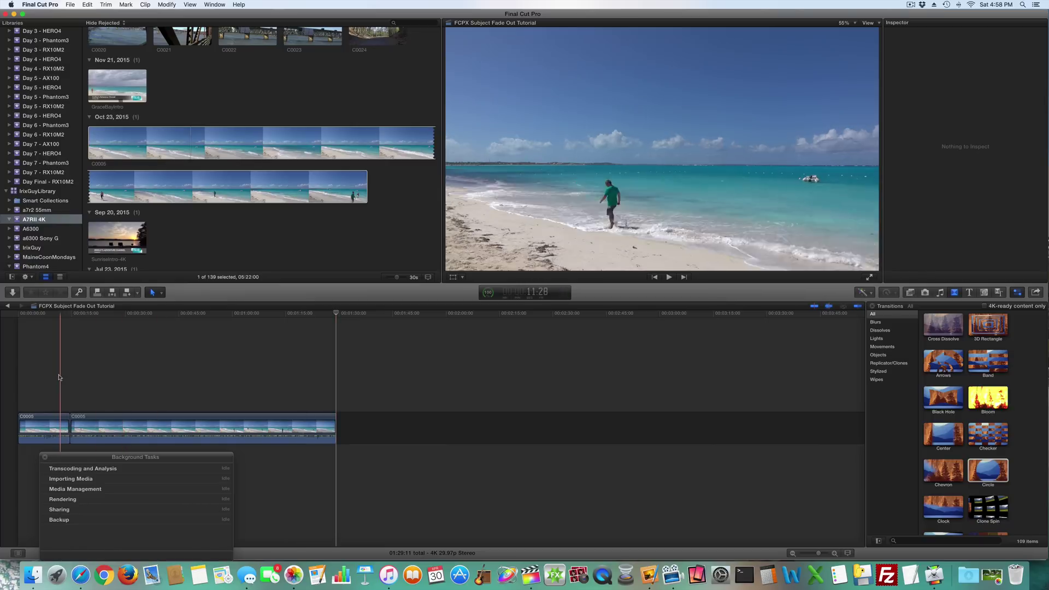
{"action": "key", "text": "l"}
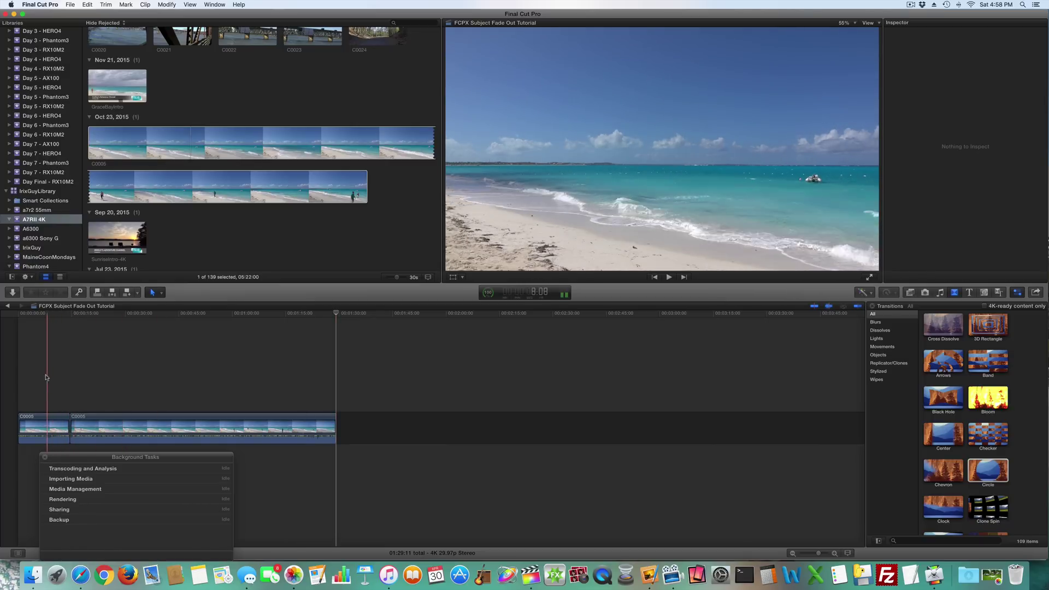
{"action": "left_click", "coordinate": [44, 428]}
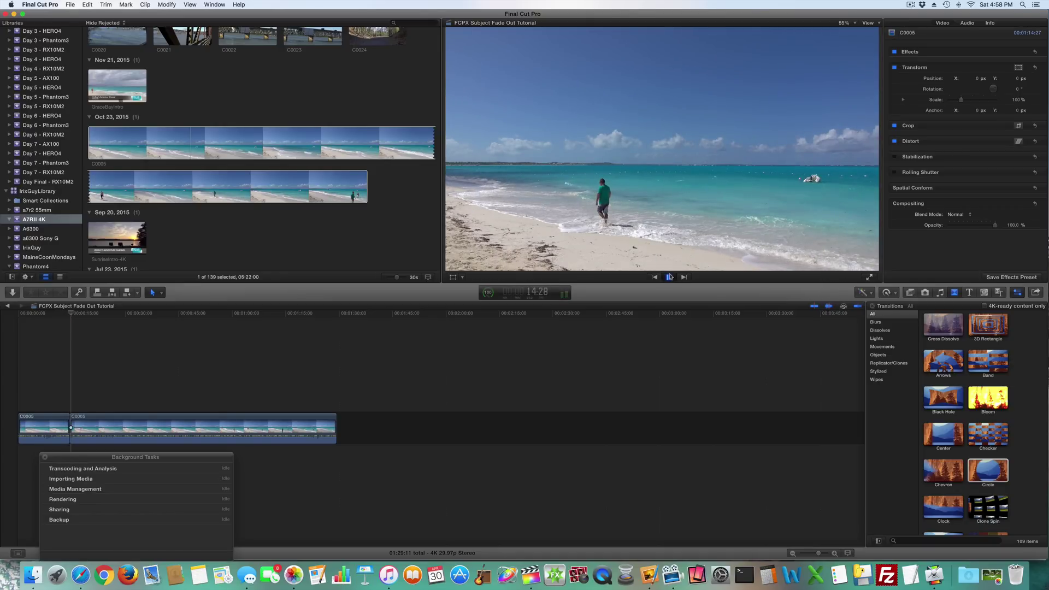
Place a Cross Dissolve on the cut between the two C0005 pieces and preview it
{"action": "left_click", "coordinate": [670, 276]}
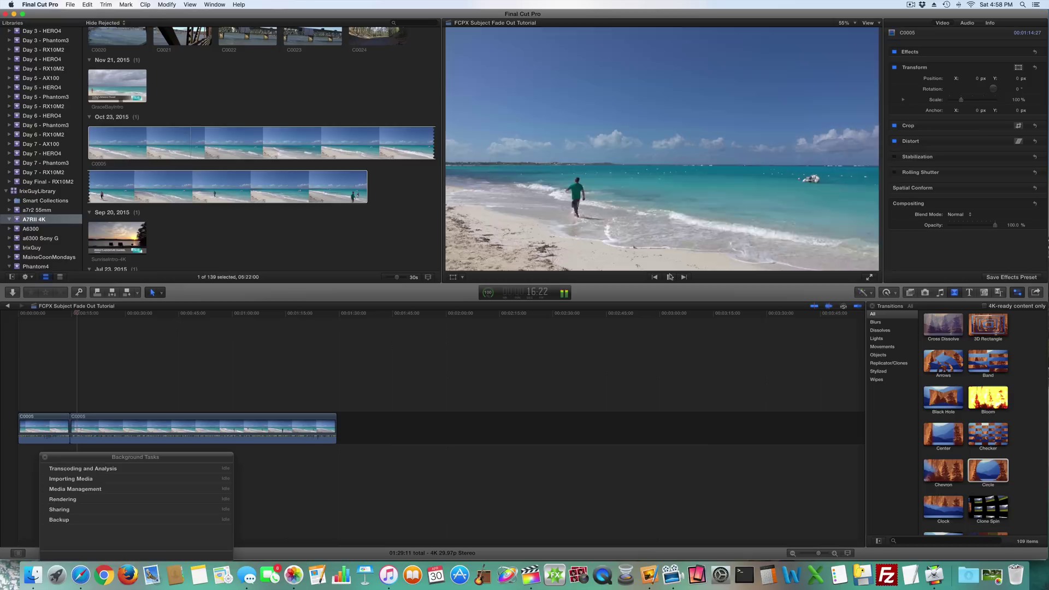
{"action": "left_click", "coordinate": [669, 277]}
{"action": "left_click", "coordinate": [941, 323]}
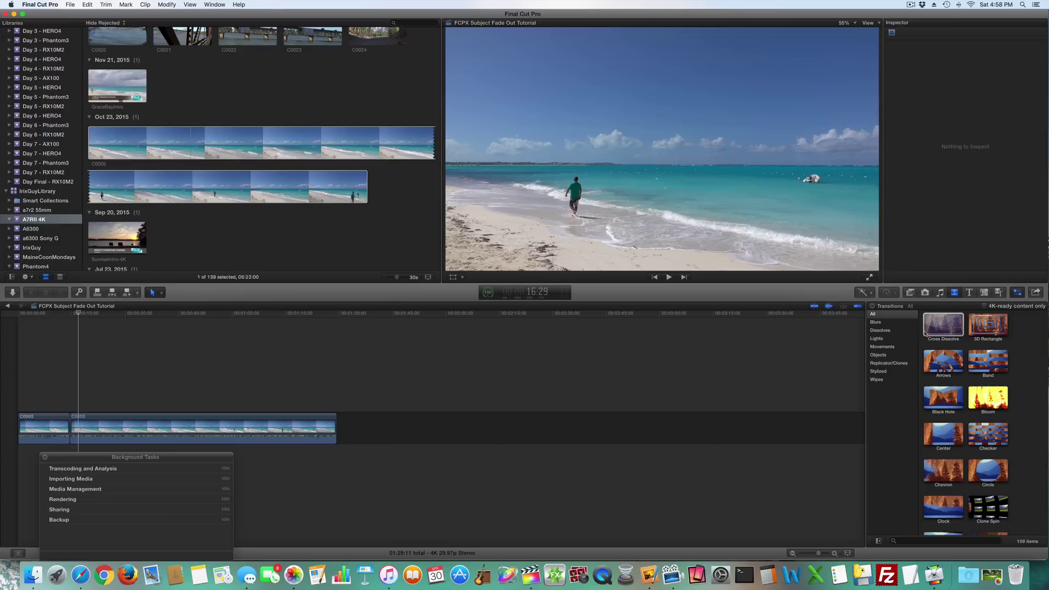
{"action": "left_click_drag", "start_coordinate": [924, 333], "coordinate": [69, 431]}
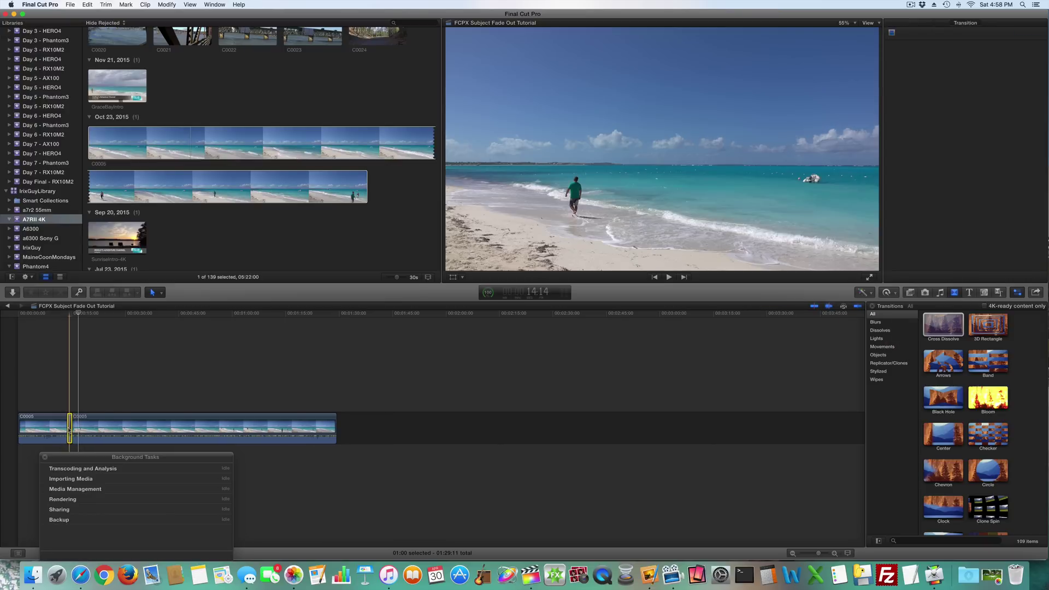
{"action": "key", "text": "l"}
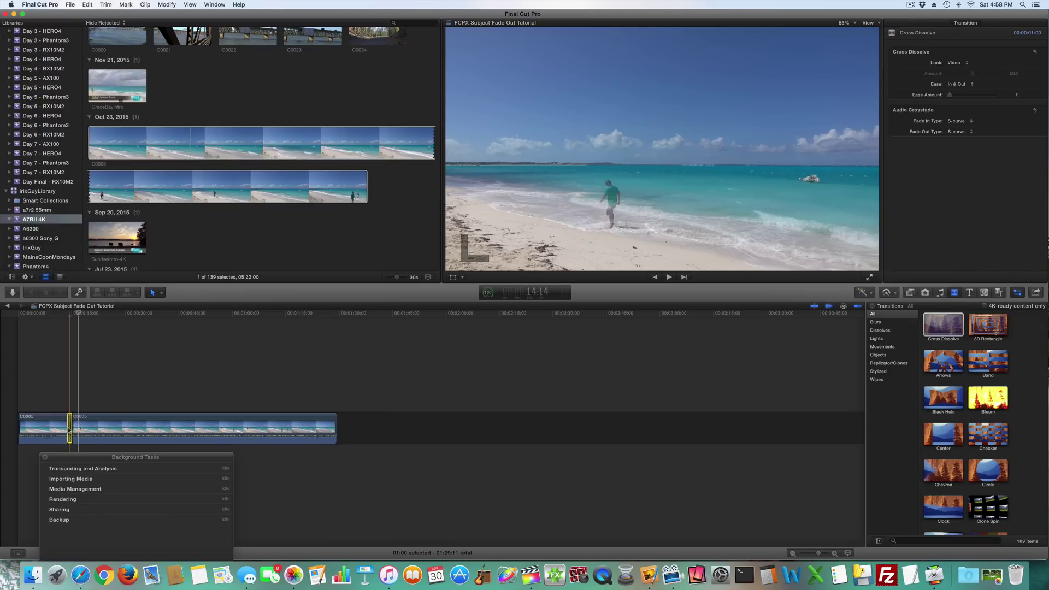
{"action": "left_click", "coordinate": [60, 369]}
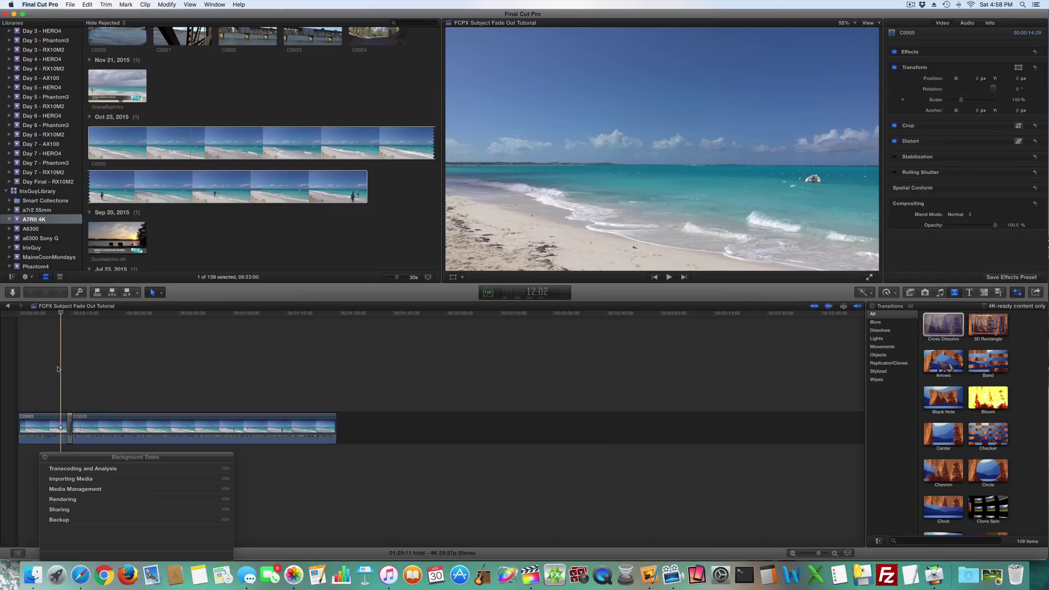
{"action": "left_click", "coordinate": [56, 370]}
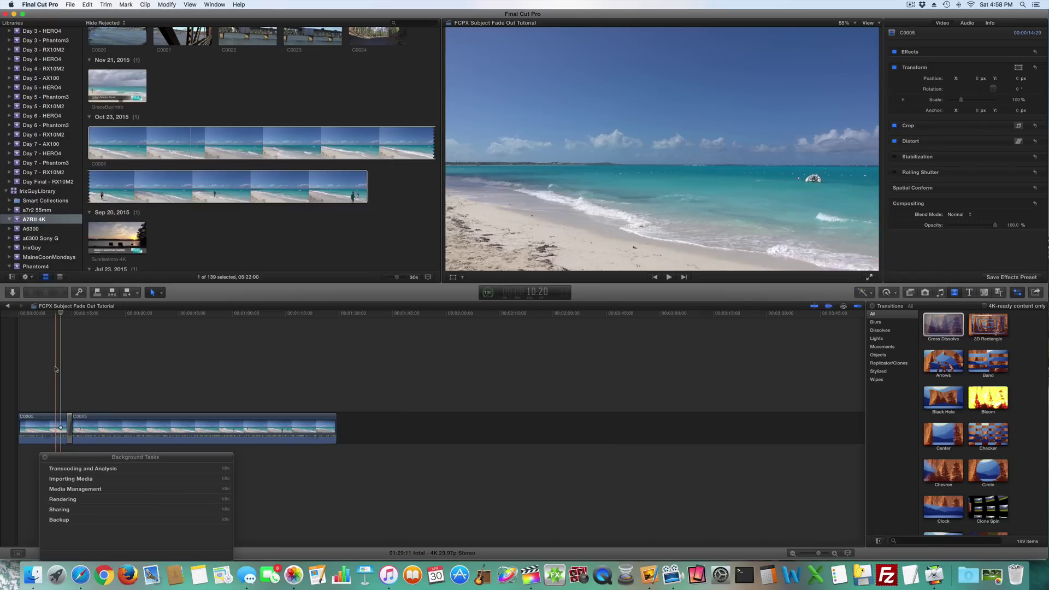
{"action": "left_click", "coordinate": [670, 277]}
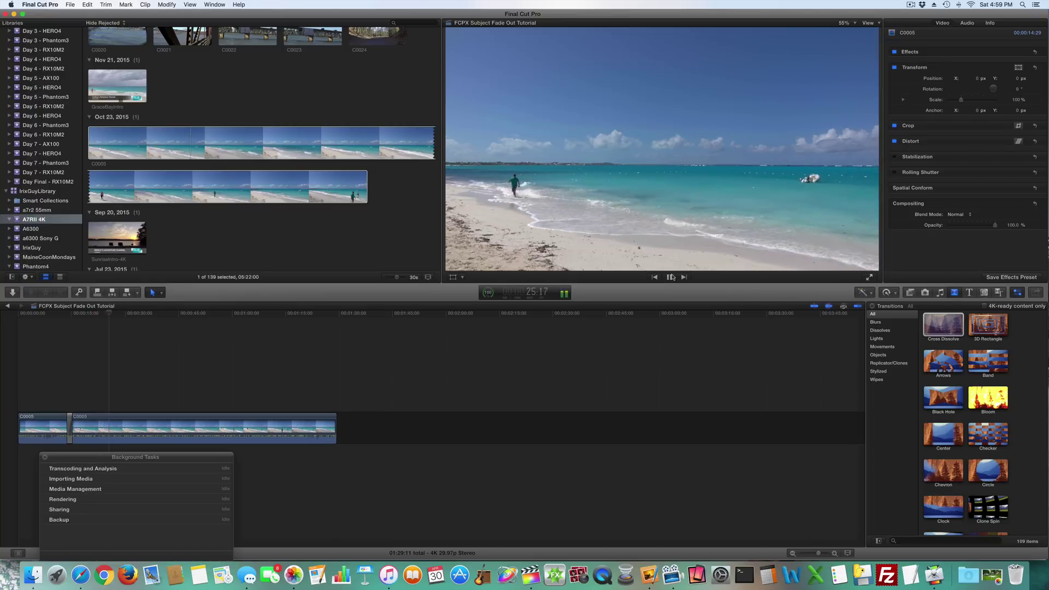
{"action": "left_click", "coordinate": [587, 183]}
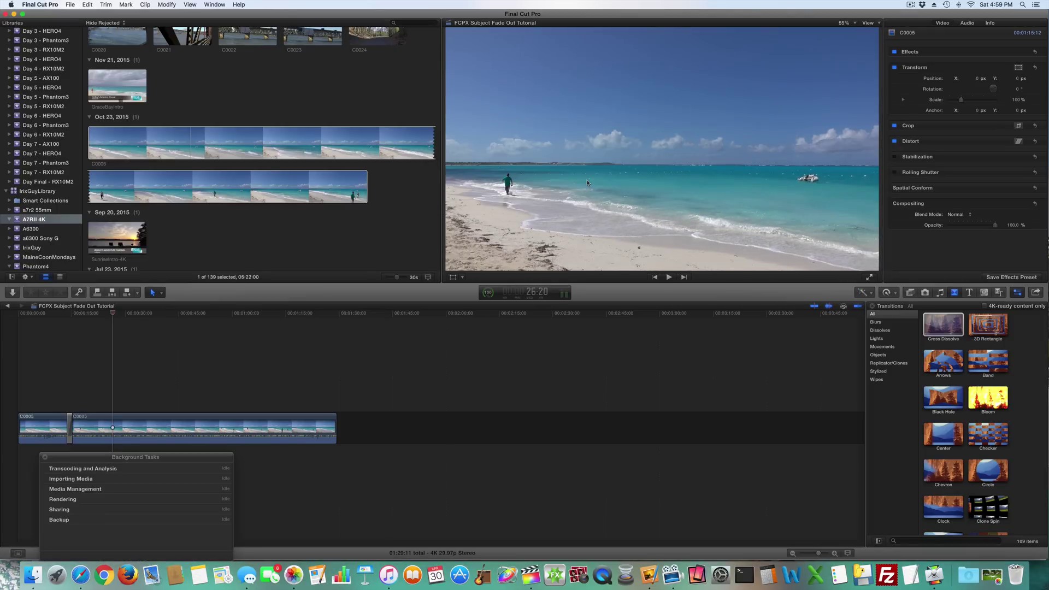
{"action": "key", "text": "l"}
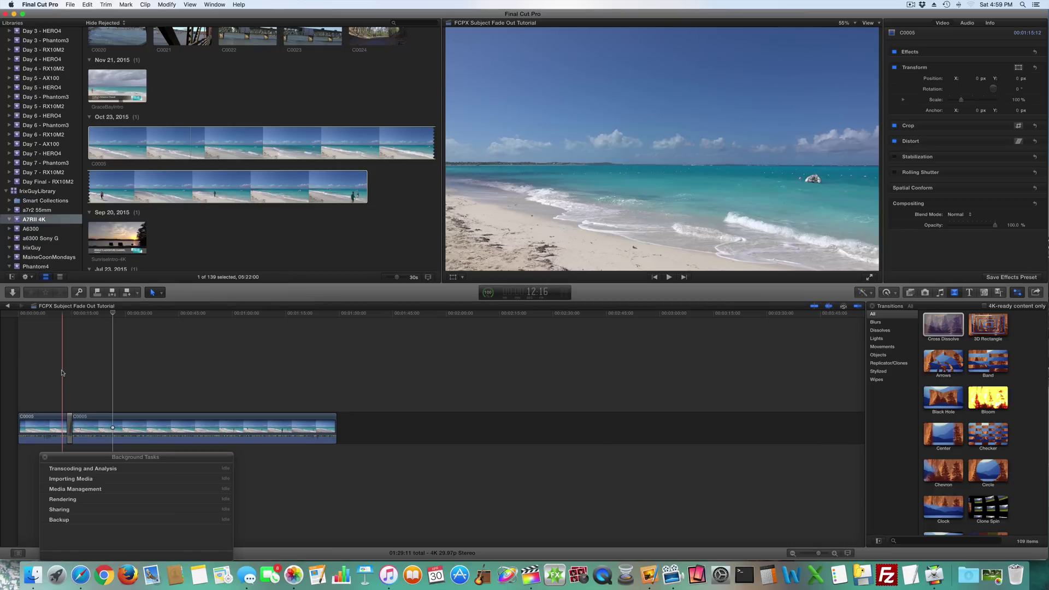
{"action": "key", "text": "l"}
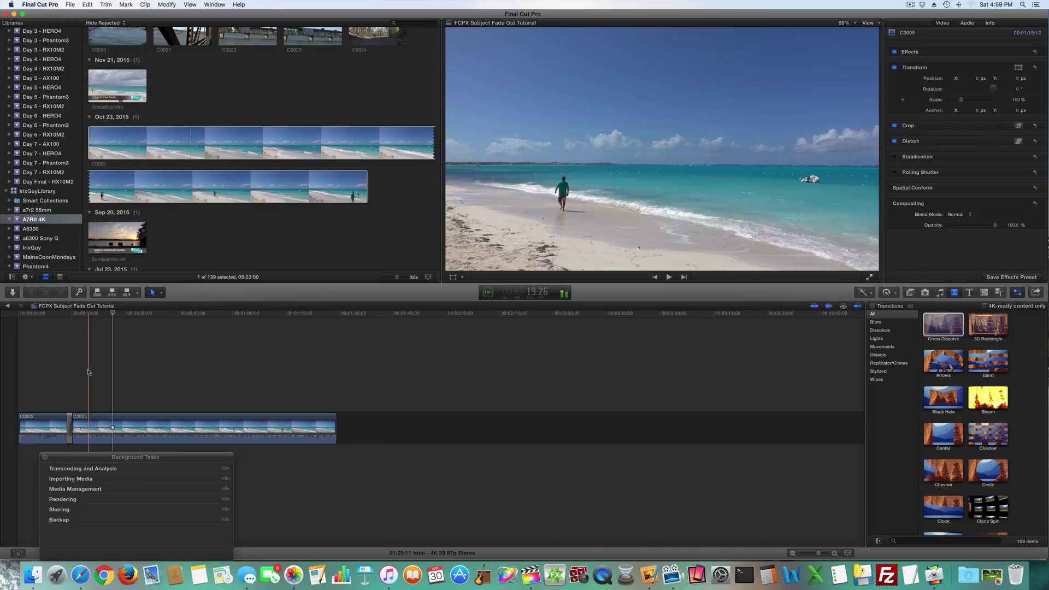
{"action": "left_click", "coordinate": [62, 375]}
{"action": "left_click", "coordinate": [58, 375]}
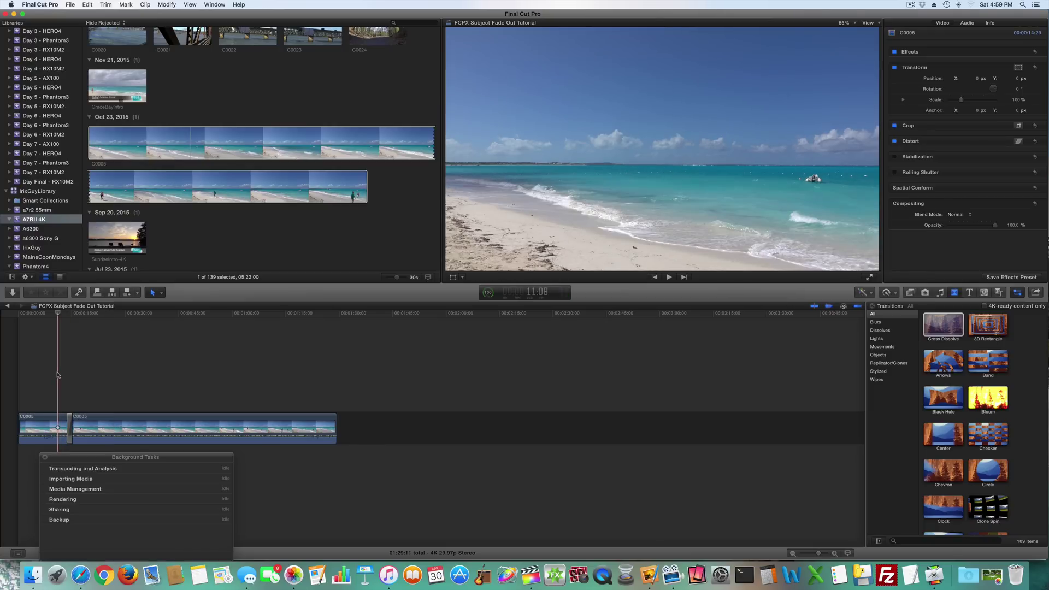
{"action": "left_click", "coordinate": [669, 277]}
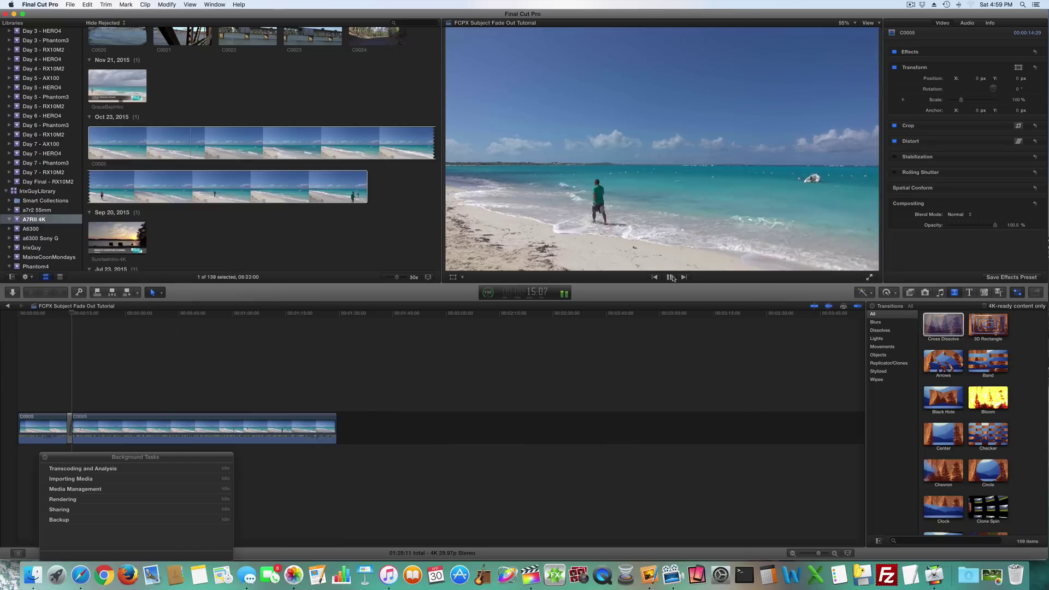
{"action": "left_click", "coordinate": [670, 277]}
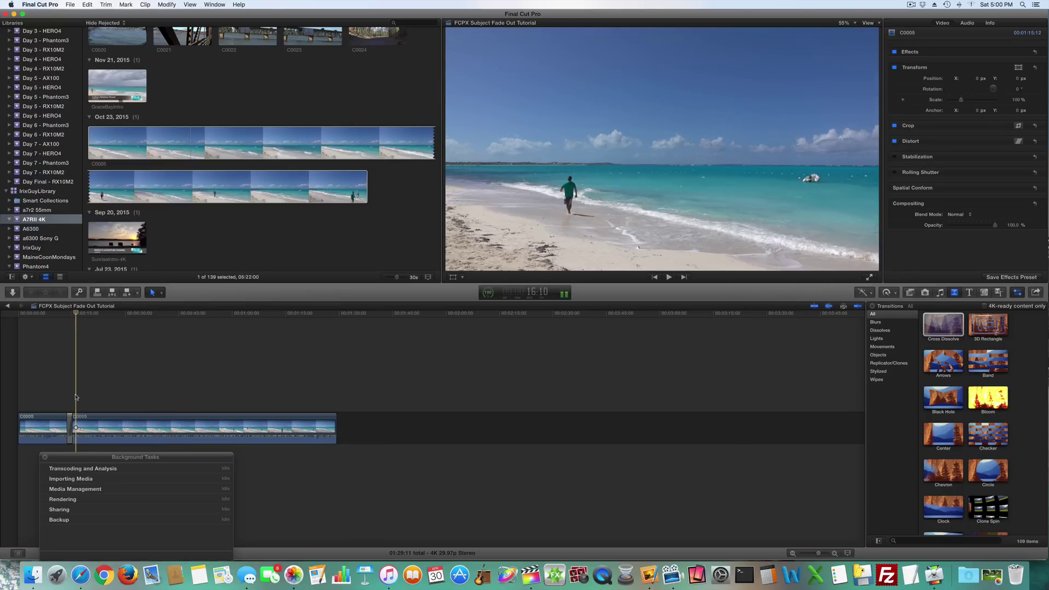
{"action": "left_click", "coordinate": [54, 389]}
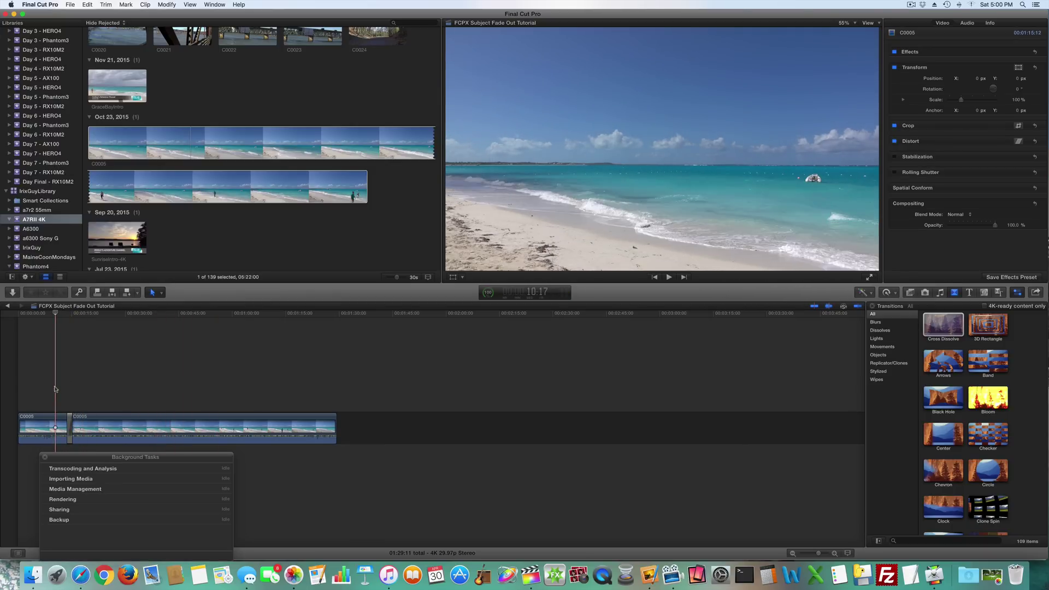
{"action": "left_click", "coordinate": [668, 277]}
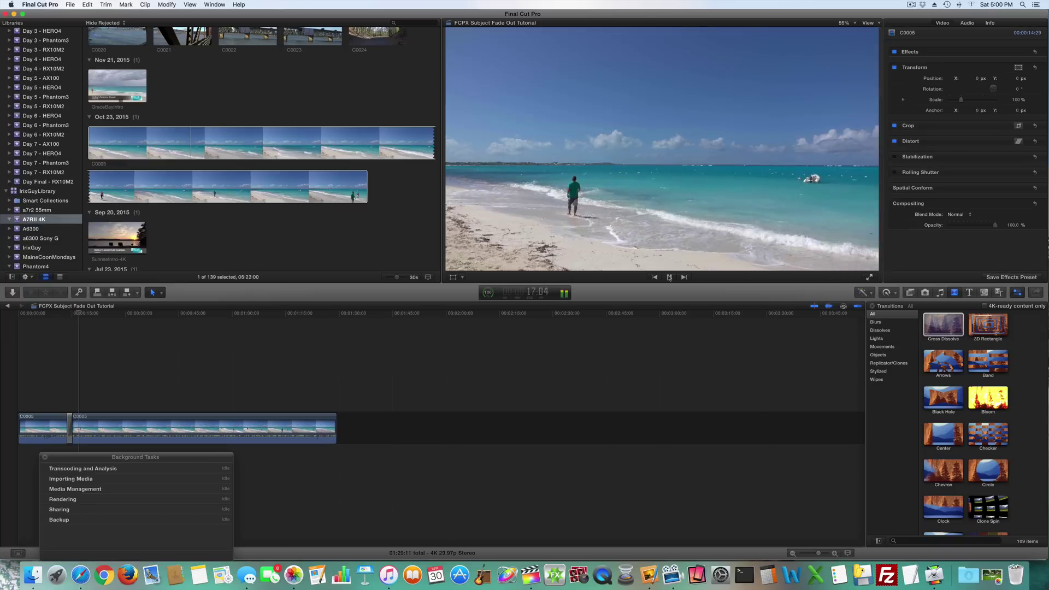
{"action": "left_click", "coordinate": [669, 278]}
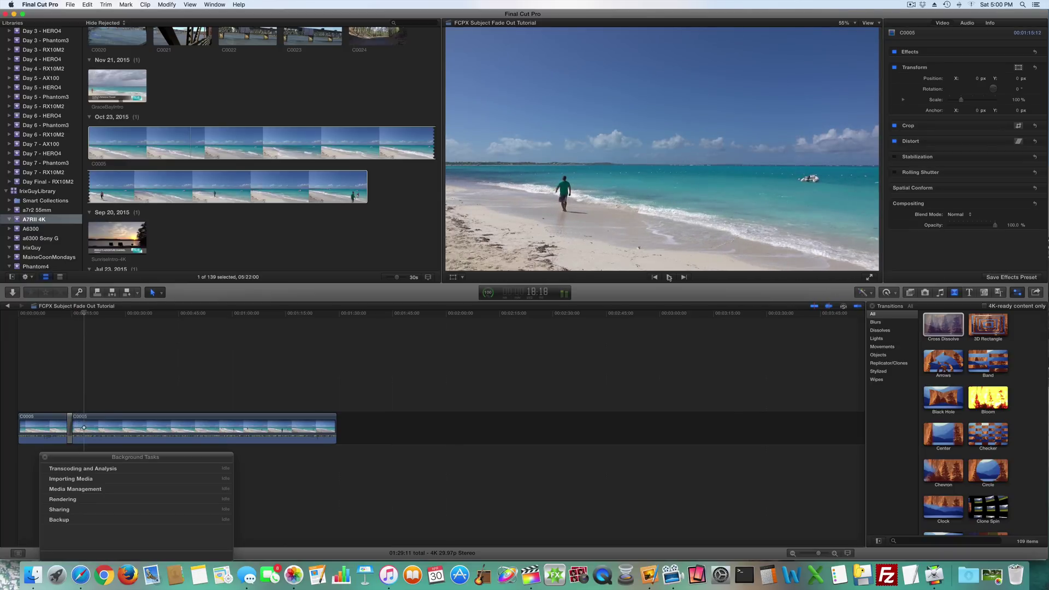
{"action": "left_click", "coordinate": [669, 278]}
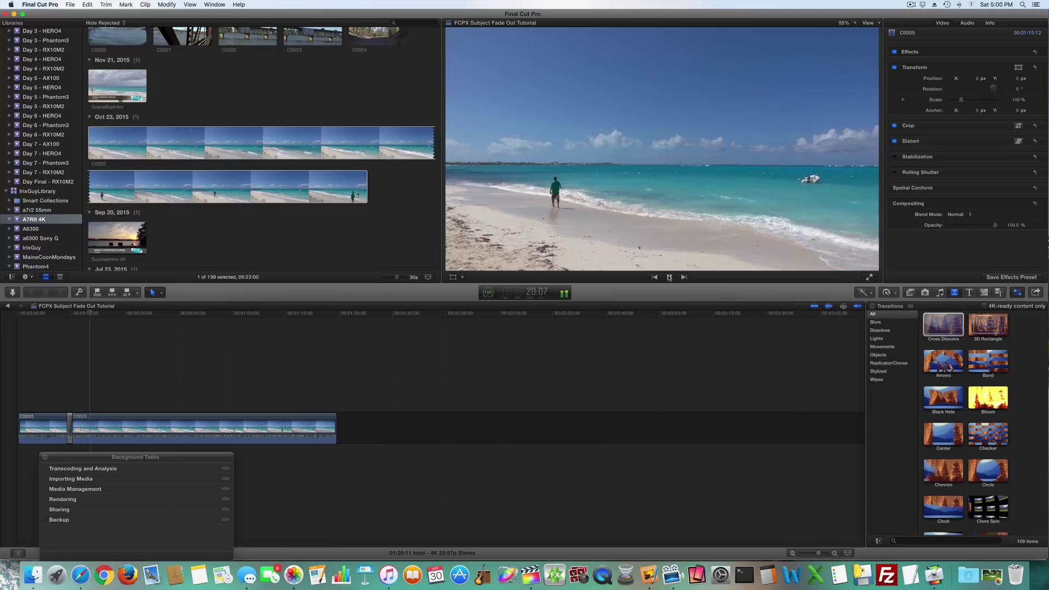